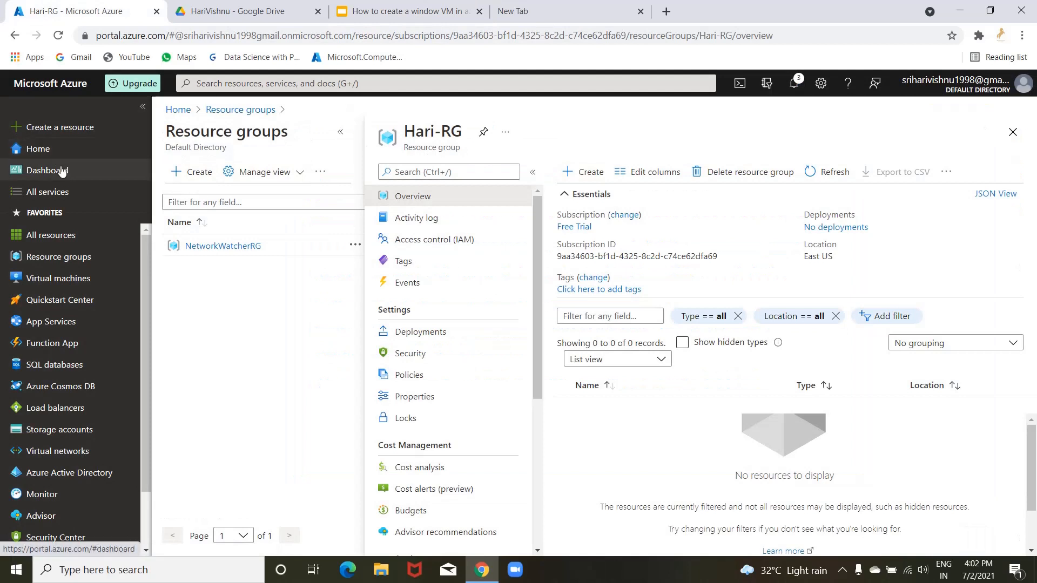
# - Go from the portal Home to Resource groups and start a new resource group
pyautogui.click(60, 155)
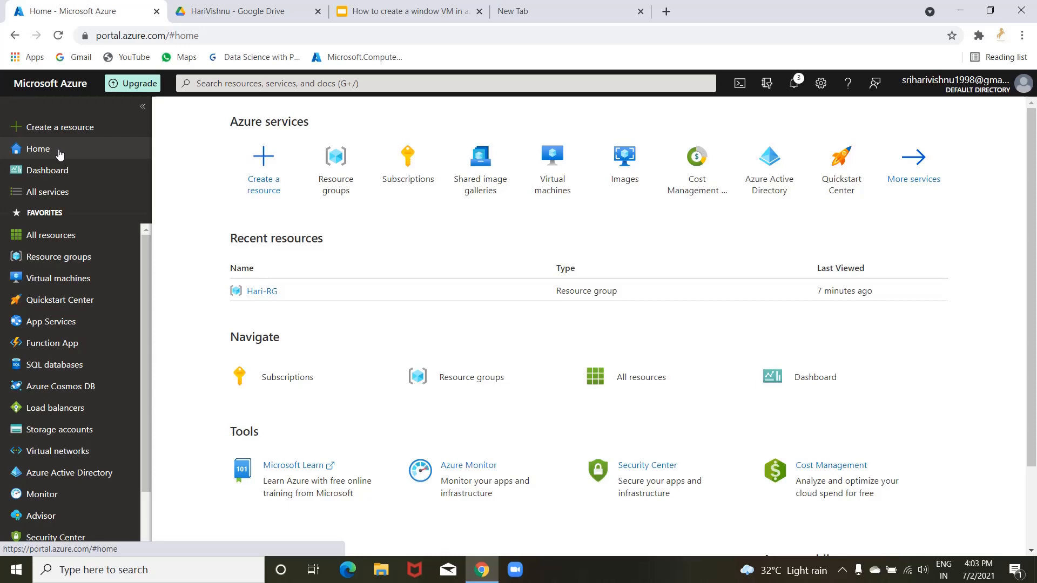
pyautogui.click(270, 186)
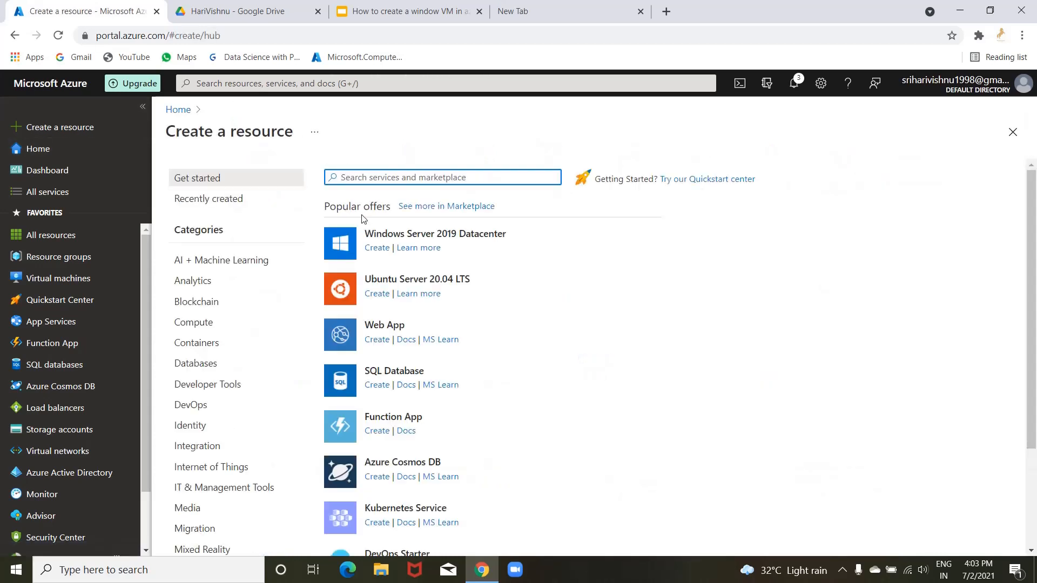
pyautogui.click(58, 258)
pyautogui.click(198, 173)
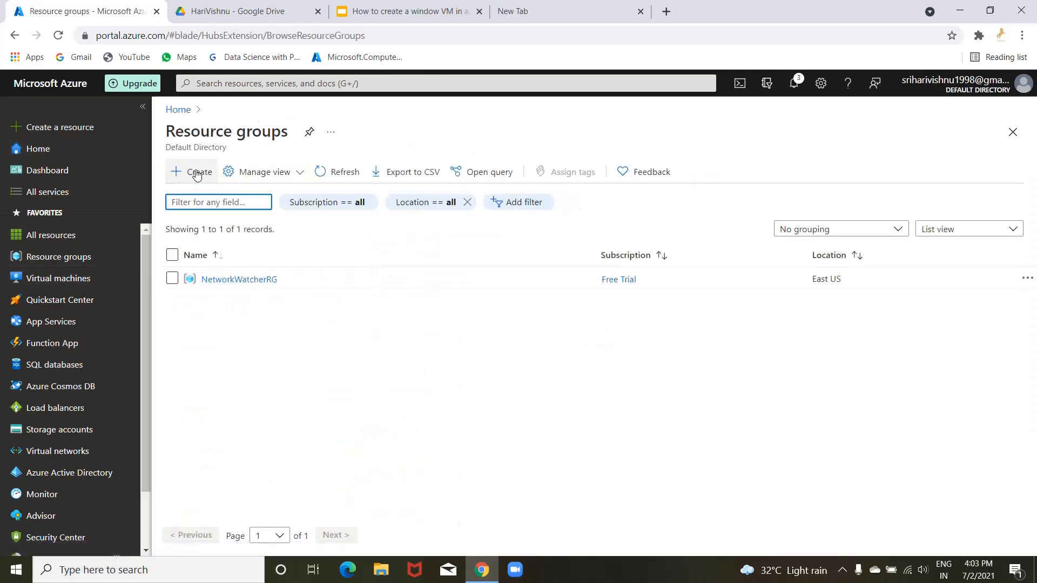
# - Name the resource group Hari-RG, pass validation, and create it
pyautogui.click(416, 302)
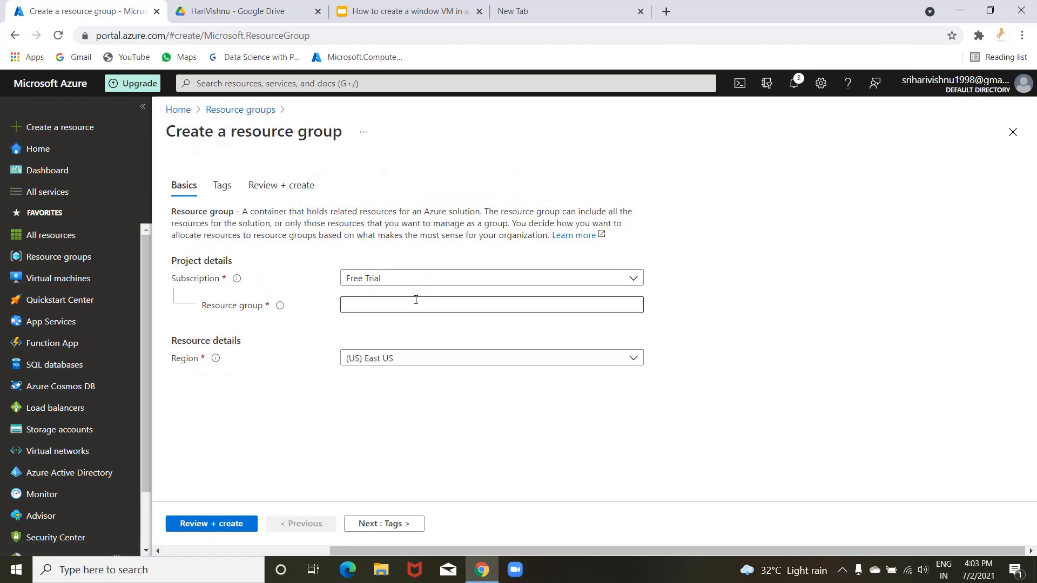
pyautogui.write('Hari-')
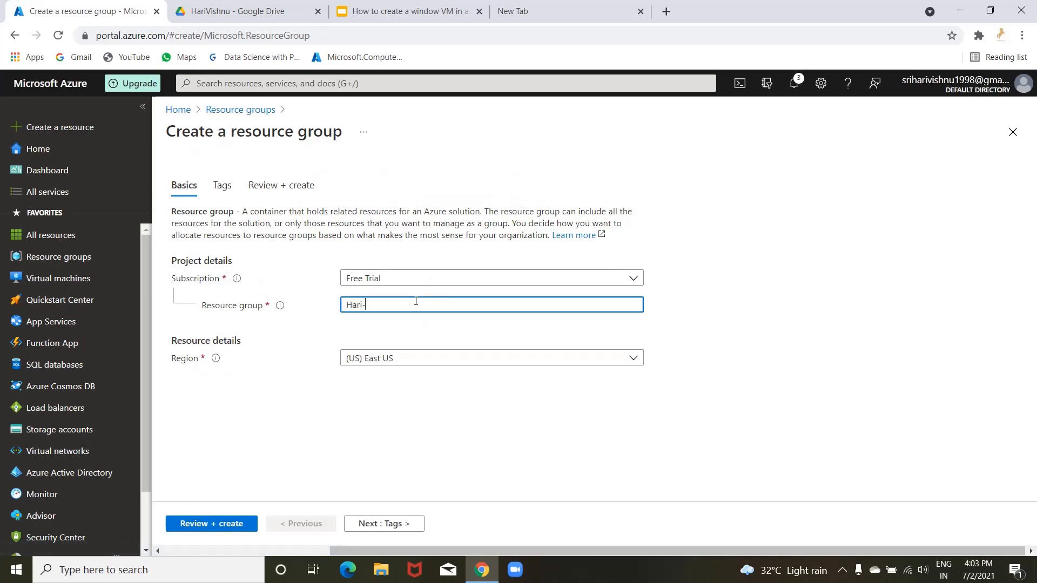
pyautogui.write('RG')
pyautogui.click(222, 528)
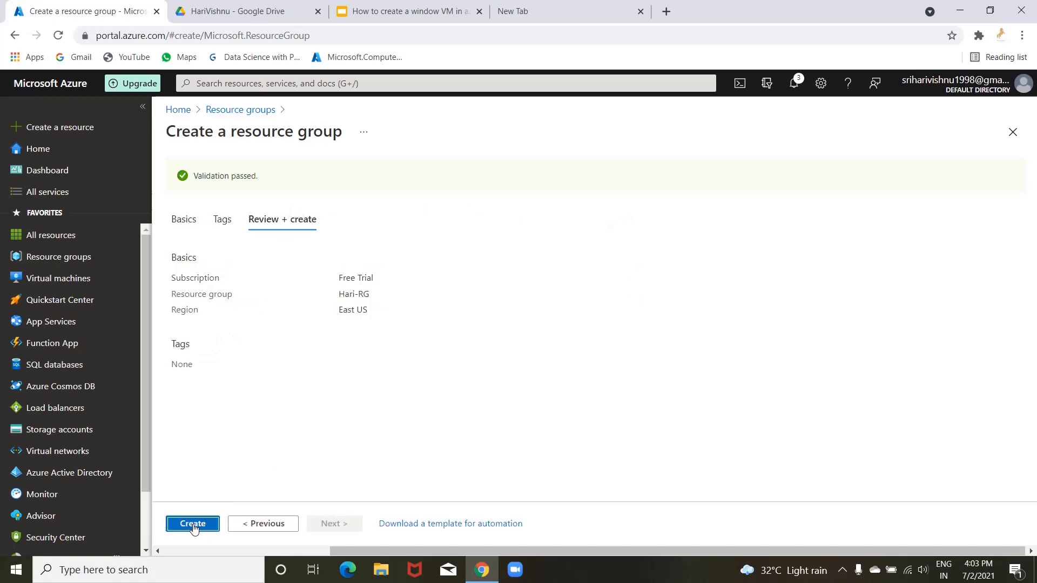
pyautogui.click(194, 527)
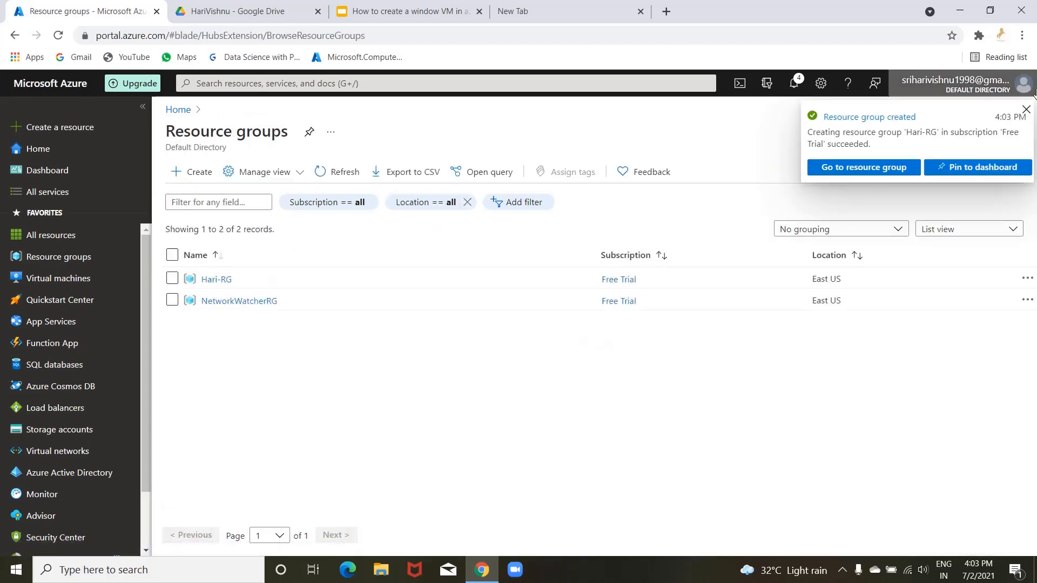
# - Dismiss the resource group notice and start a new virtual machine from Virtual machines
pyautogui.click(1028, 106)
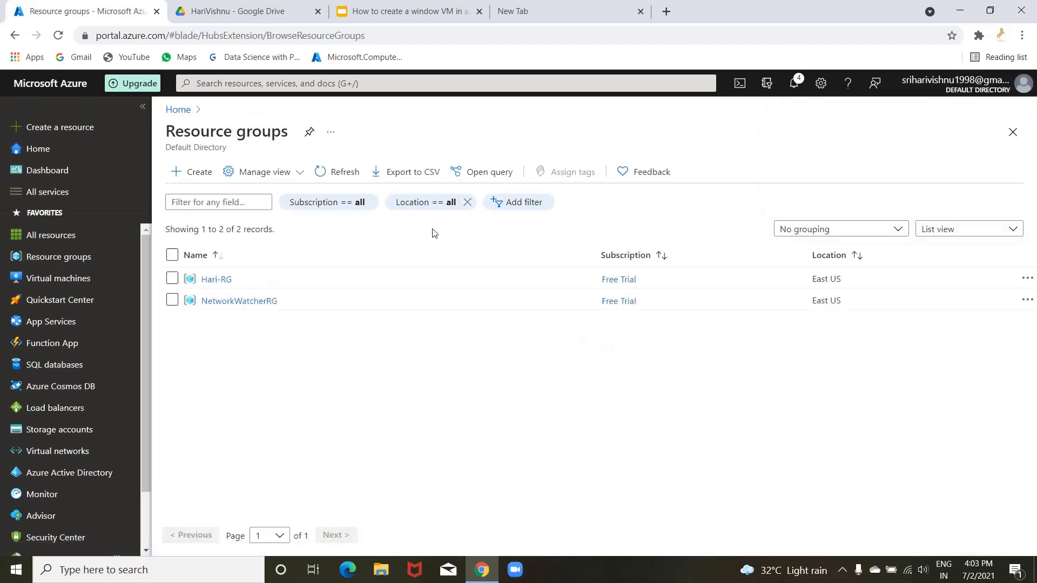
pyautogui.click(96, 288)
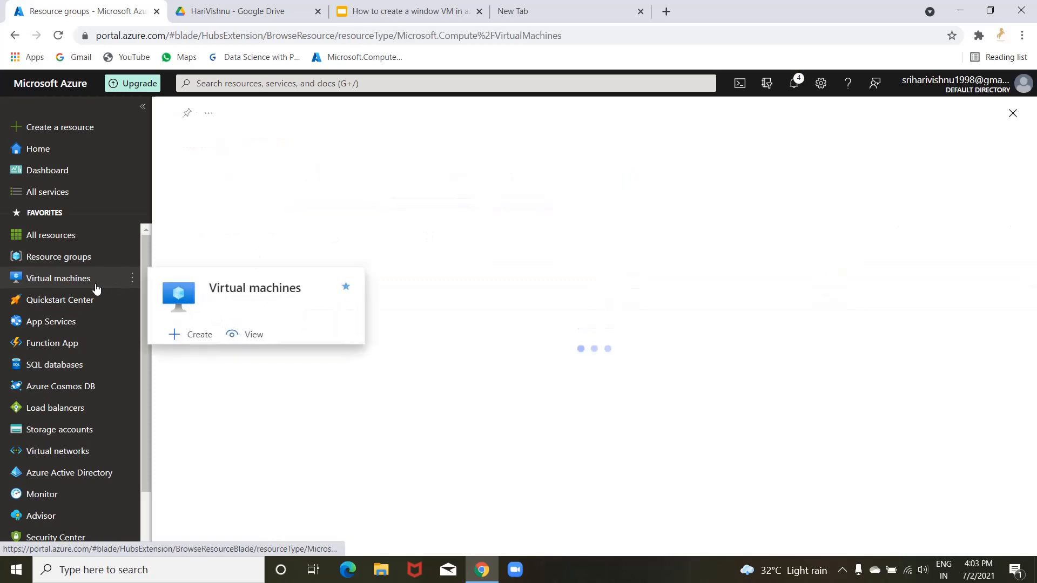
pyautogui.click(193, 174)
pyautogui.click(202, 196)
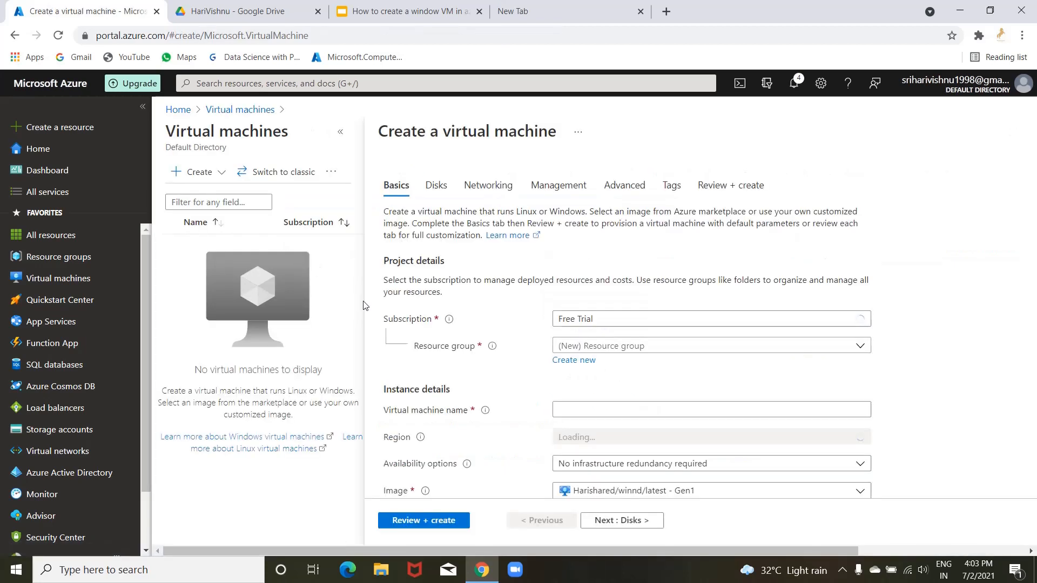
# - Put the VM in Hari-RG, name it 'windows', and choose No infrastructure redundancy required
pyautogui.click(643, 348)
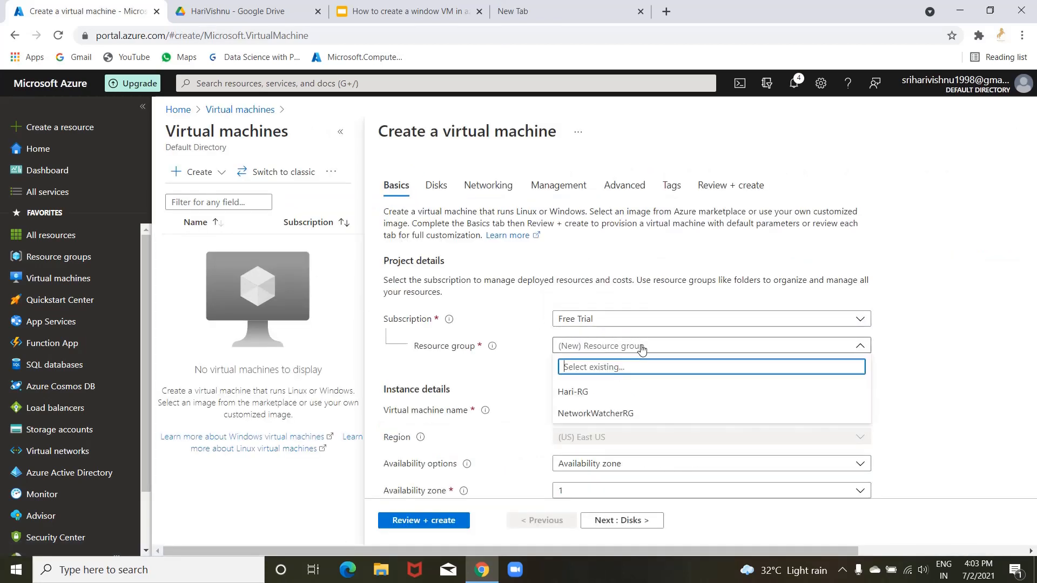
pyautogui.click(615, 392)
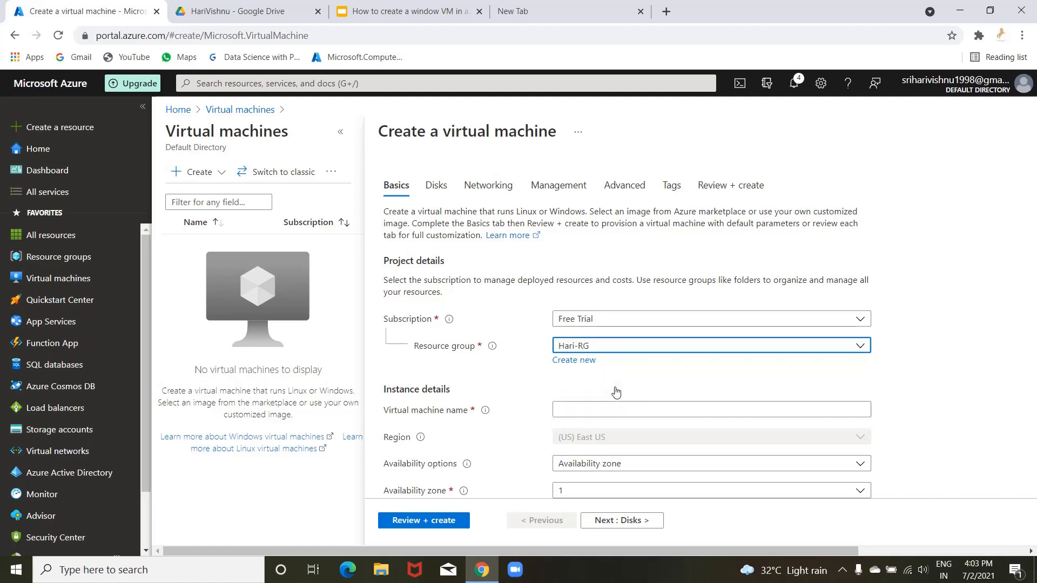
pyautogui.click(591, 415)
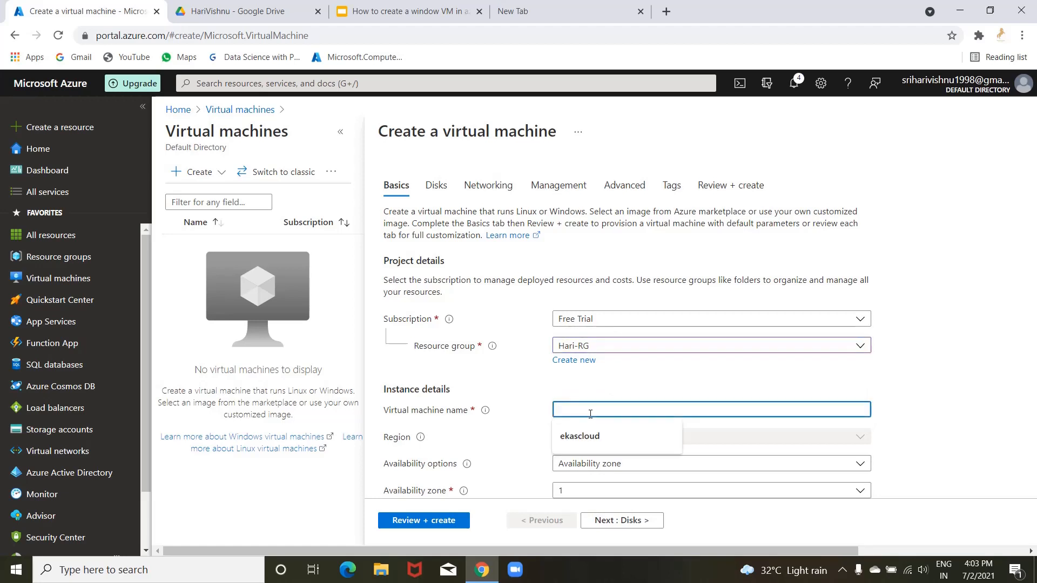
pyautogui.write('wind')
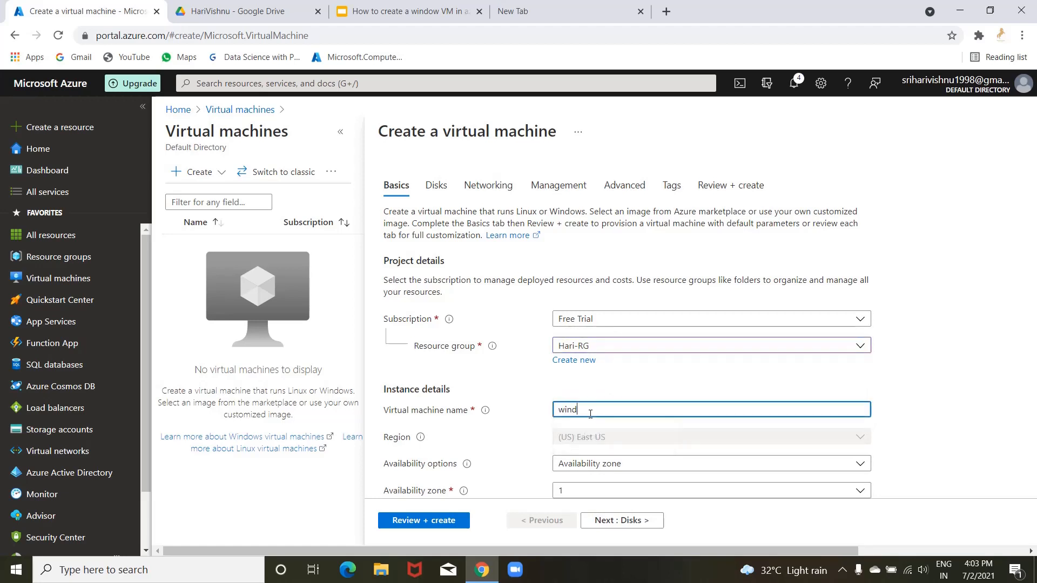
pyautogui.write('ows')
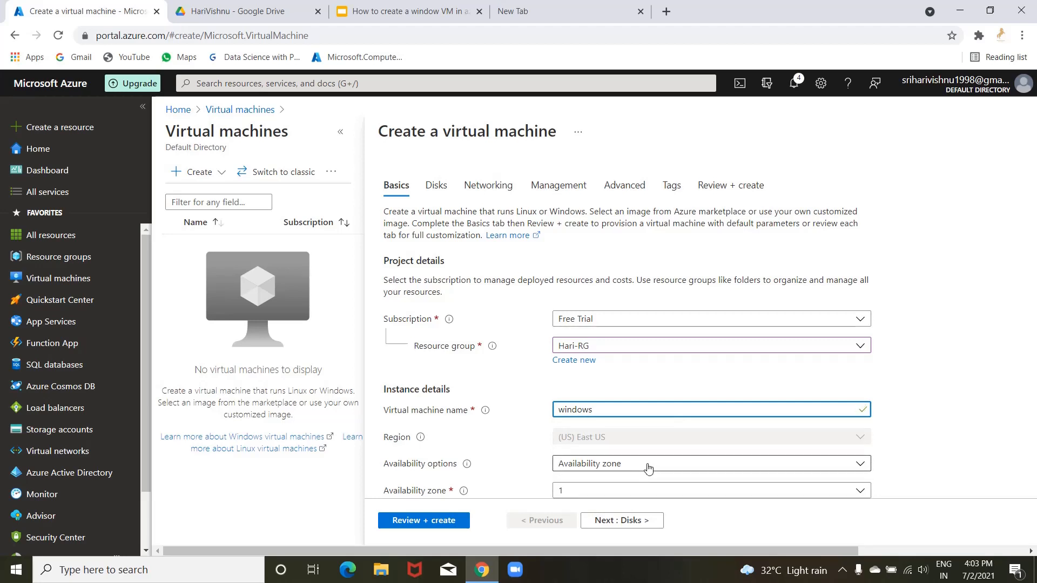
pyautogui.click(618, 467)
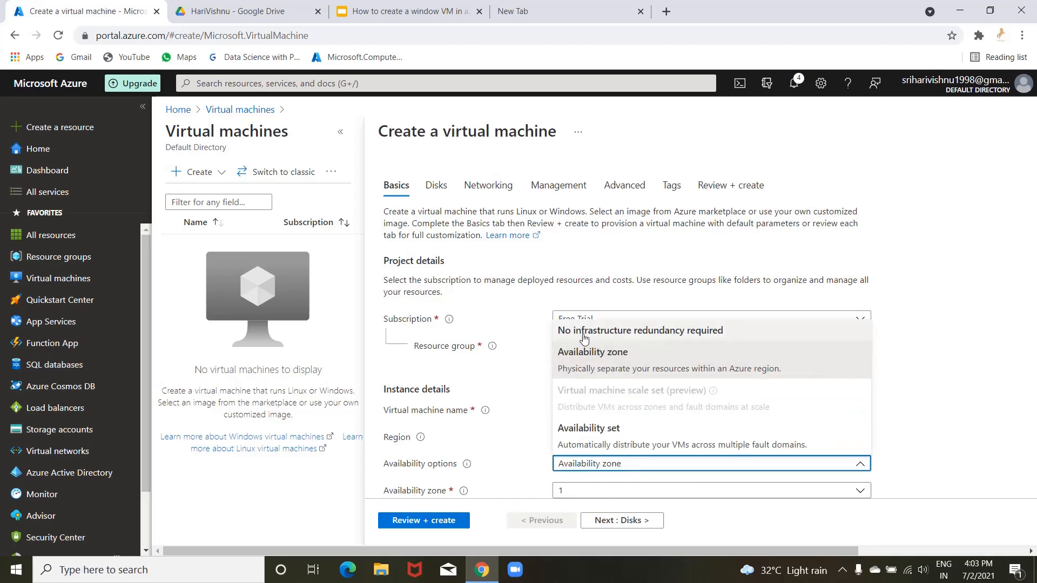
pyautogui.click(584, 339)
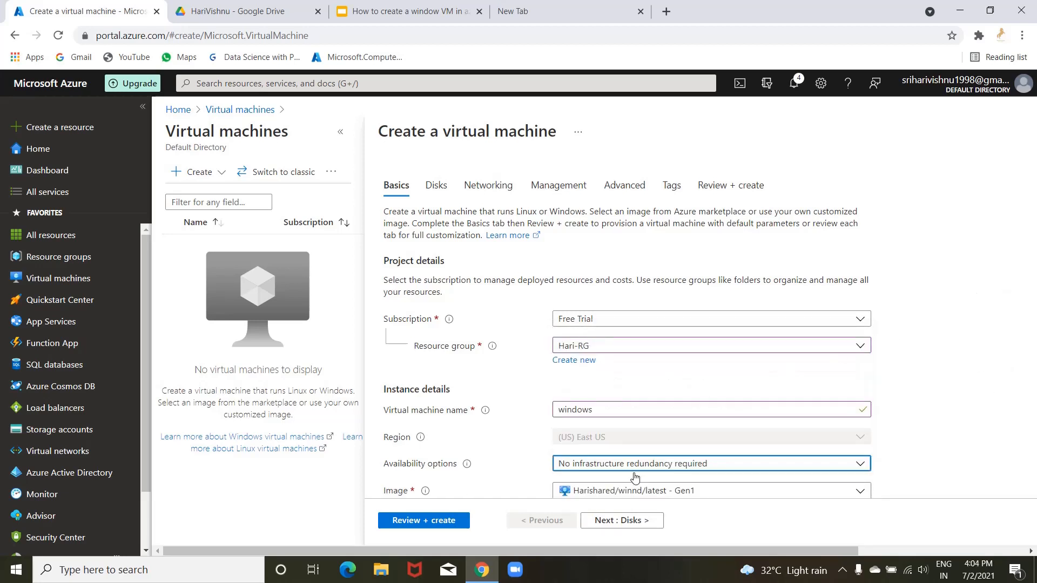
pyautogui.click(340, 132)
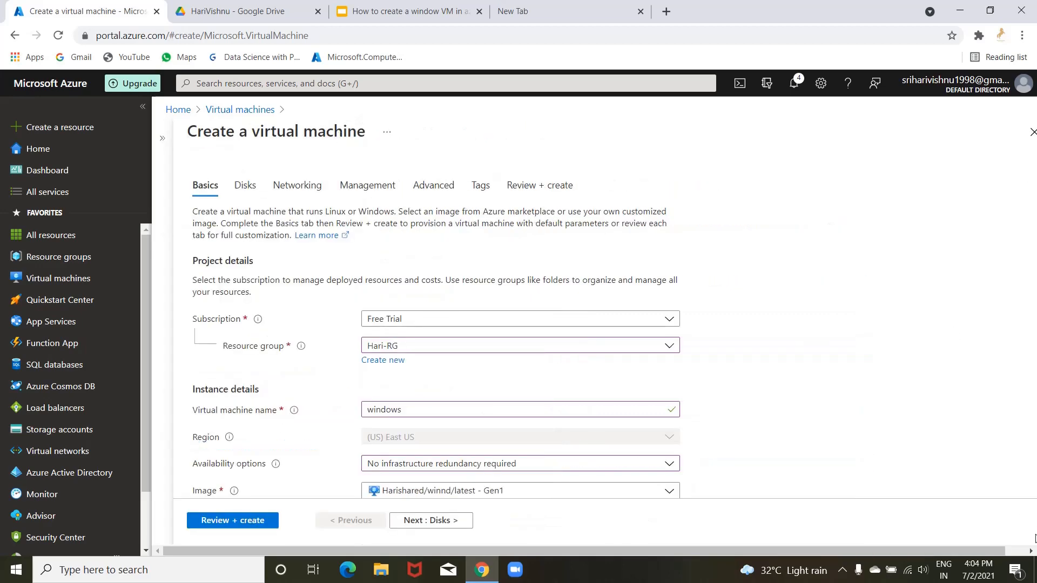
# - Pick the Windows Server 2019 Datacenter - Gen1 image and keep size Standard_DS1_v2
pyautogui.click(1032, 551)
pyautogui.scroll(-3, 637, 290)
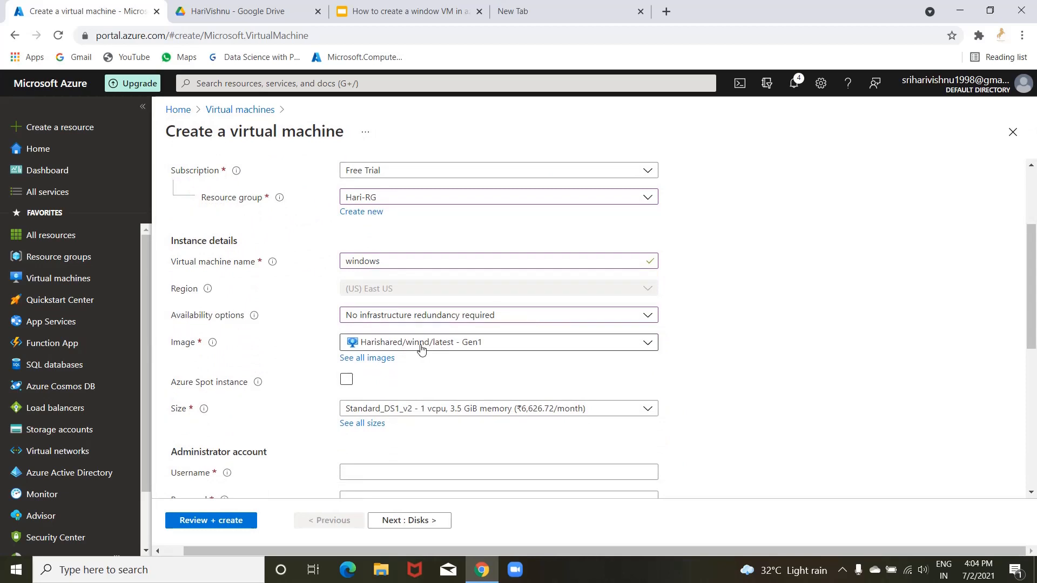
pyautogui.click(542, 344)
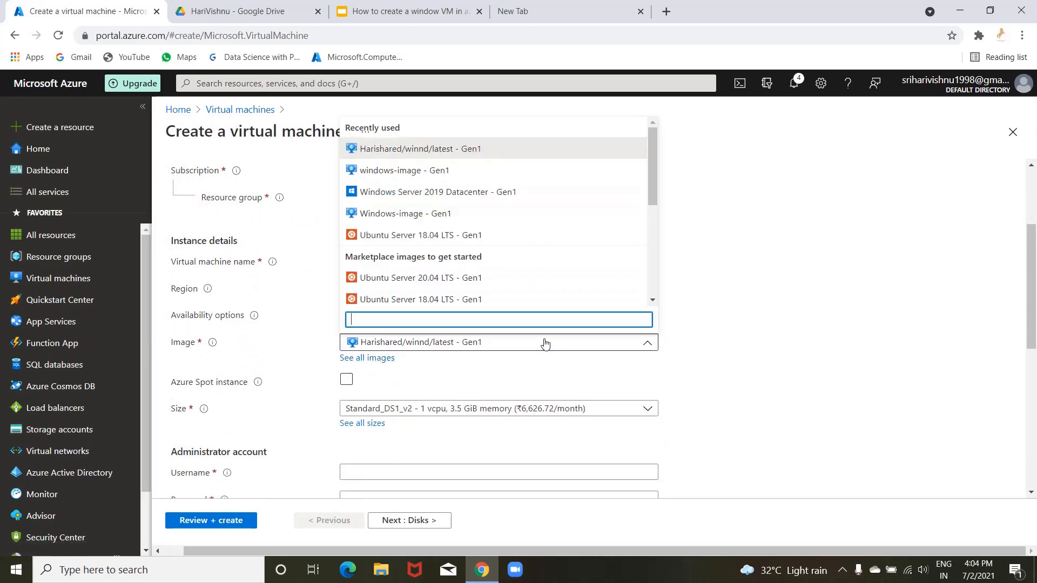
pyautogui.click(430, 192)
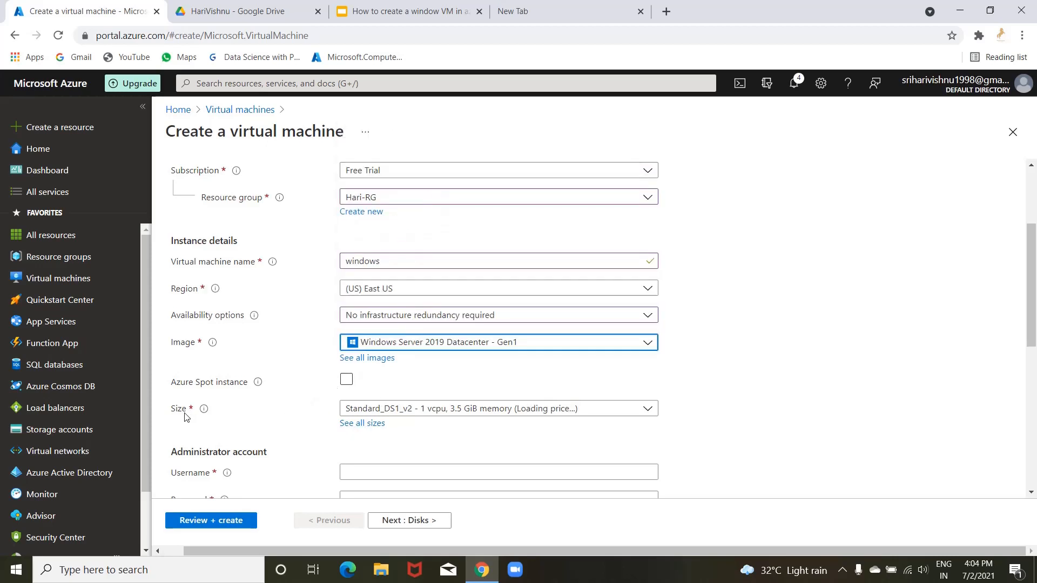
pyautogui.click(442, 411)
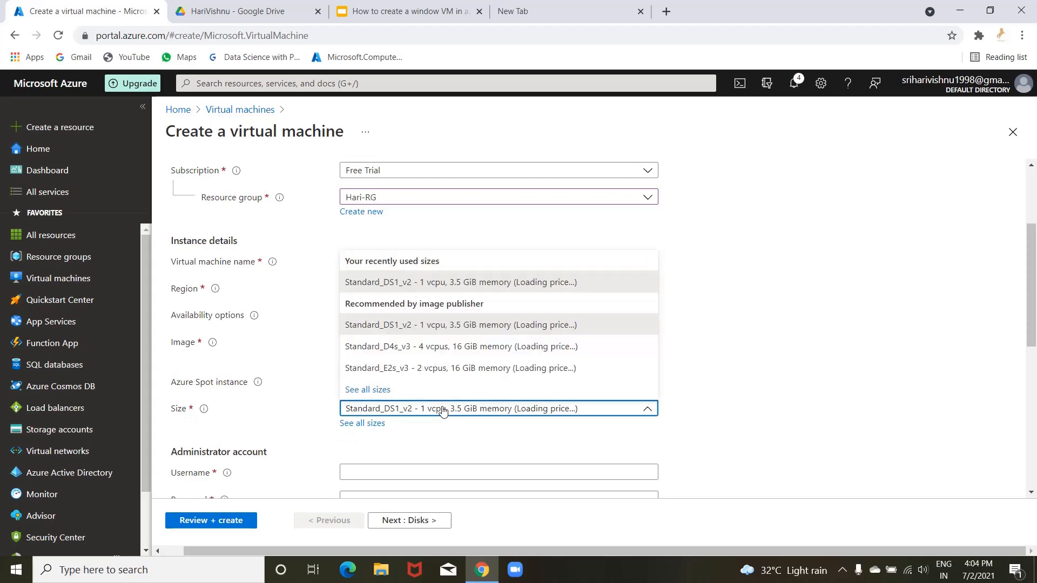
pyautogui.click(430, 282)
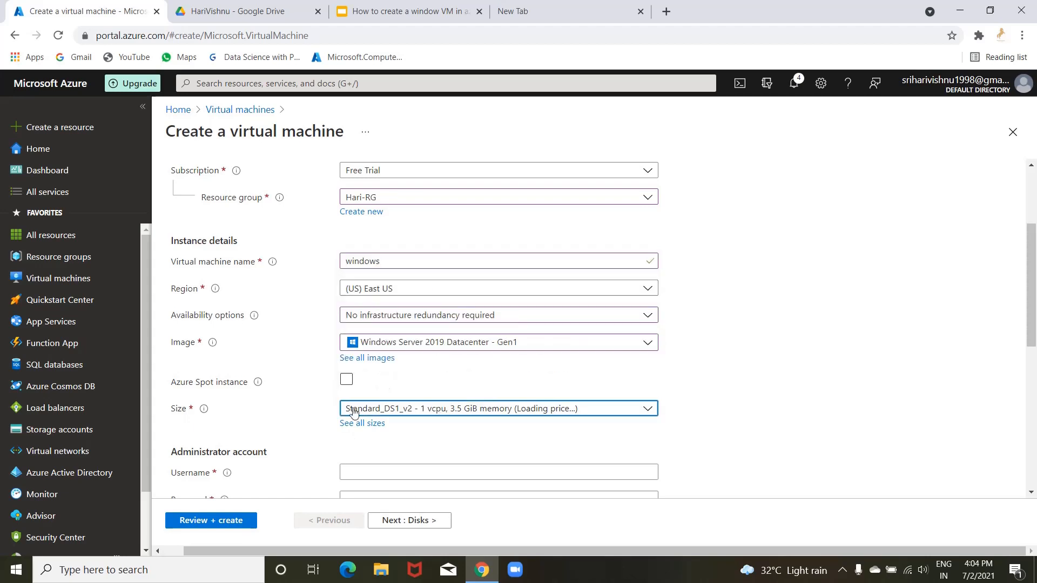
pyautogui.click(400, 470)
# - Enter the administrator username, then type and confirm the administrator password
pyautogui.write('hari')
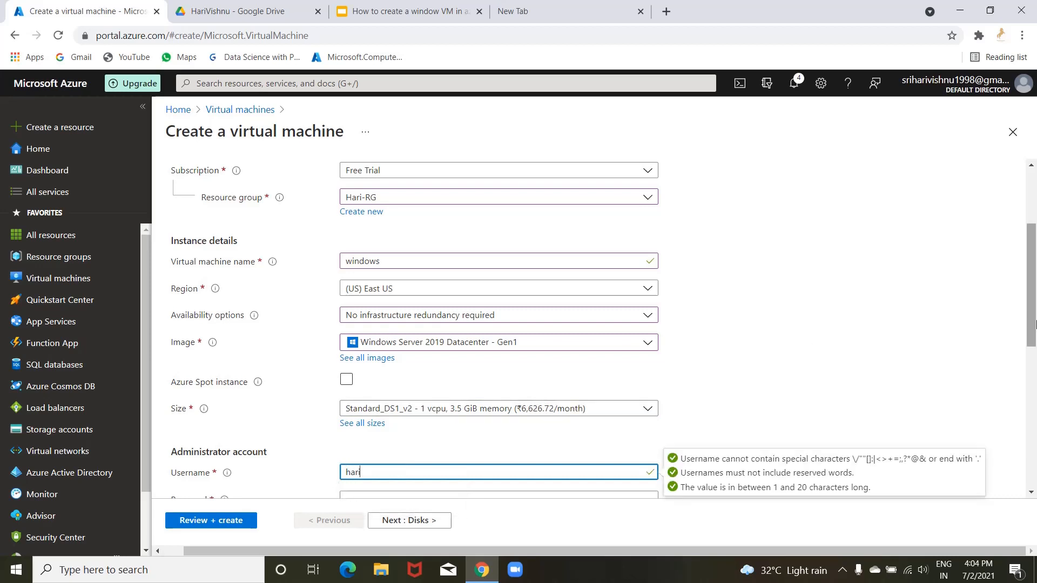
pyautogui.scroll(-3, 1035, 324)
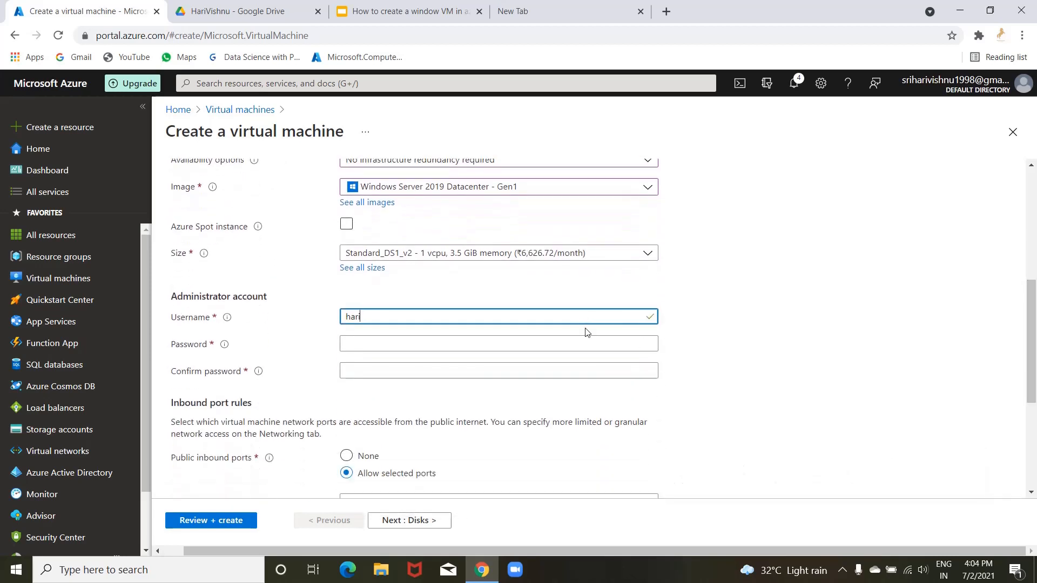
pyautogui.click(575, 344)
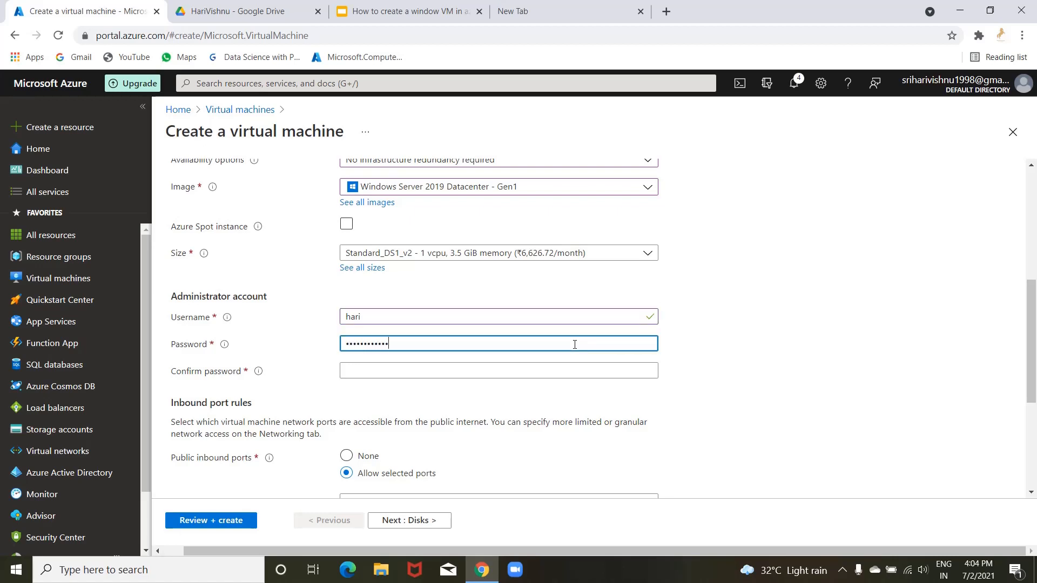
pyautogui.click(512, 370)
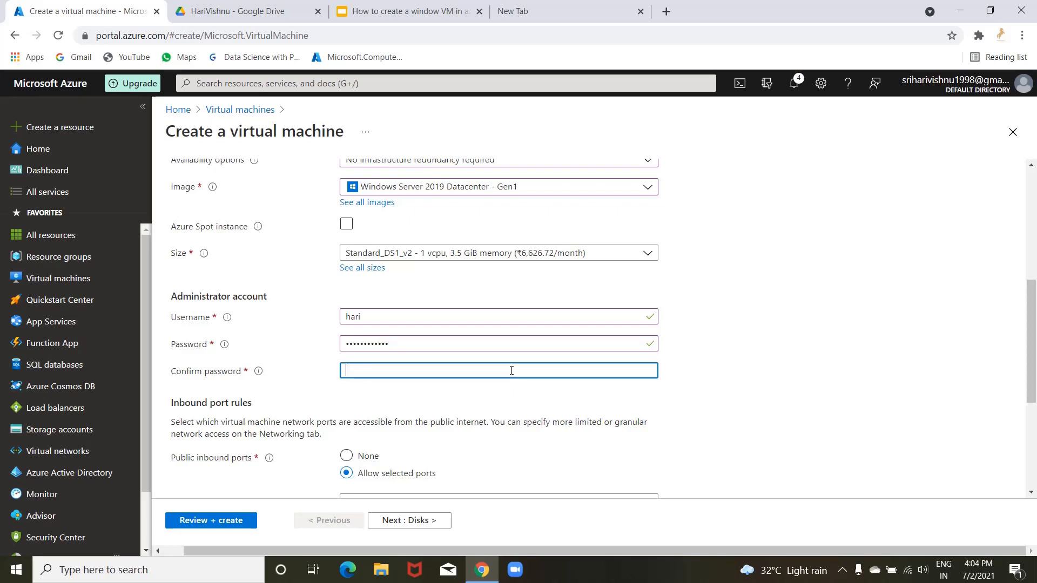
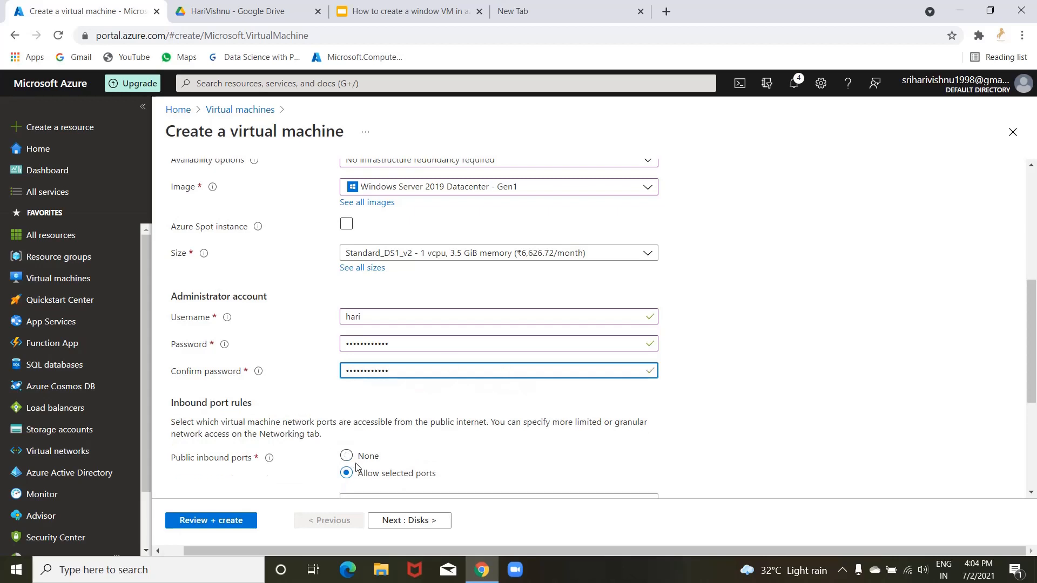
# - Allow HTTP (80) inbound alongside RDP (3389) and move on to Review + create
pyautogui.moveTo(1033, 312); pyautogui.dragTo(1034, 357)
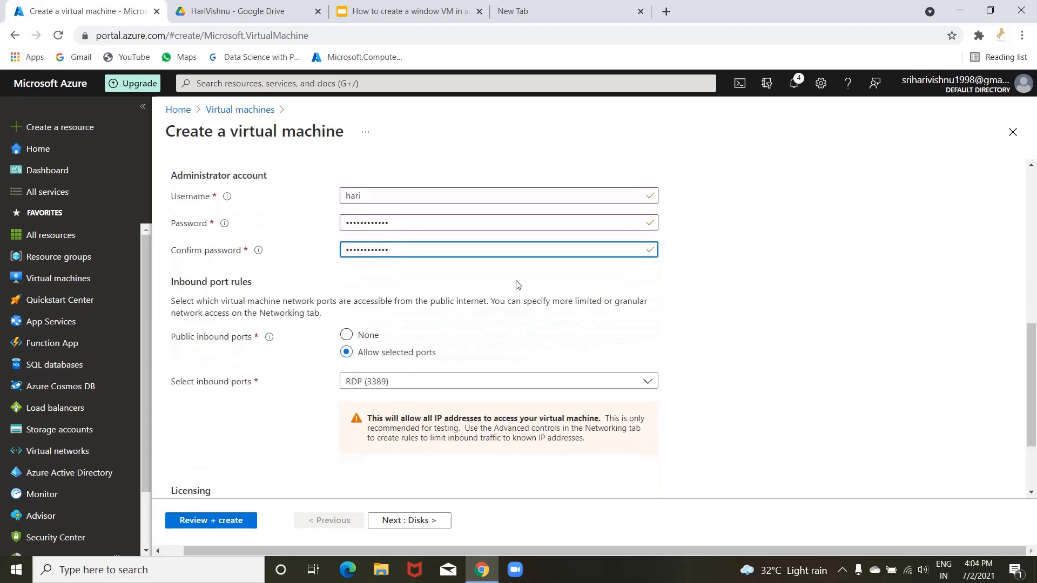
pyautogui.click(397, 384)
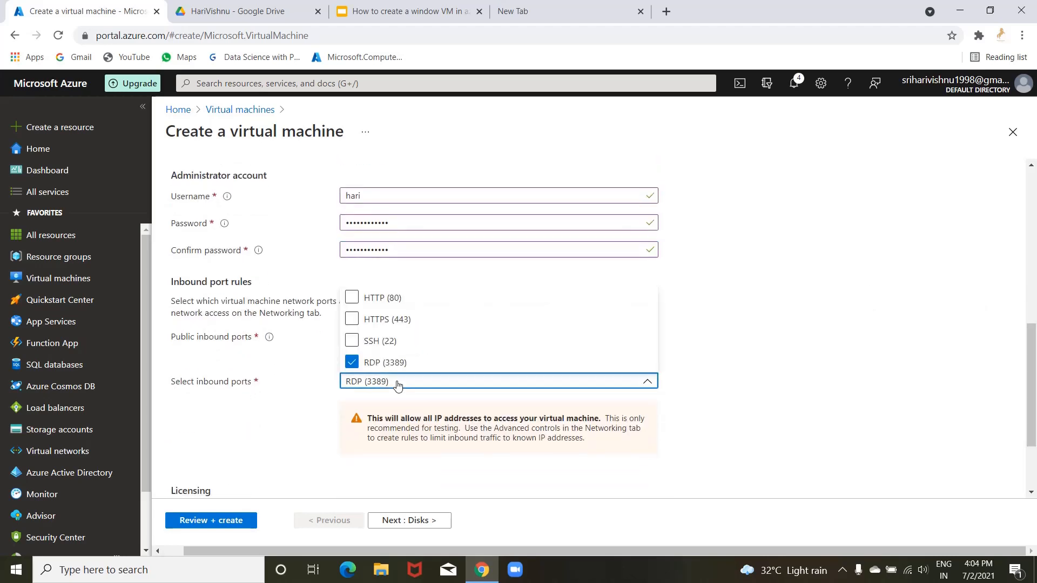
pyautogui.click(355, 307)
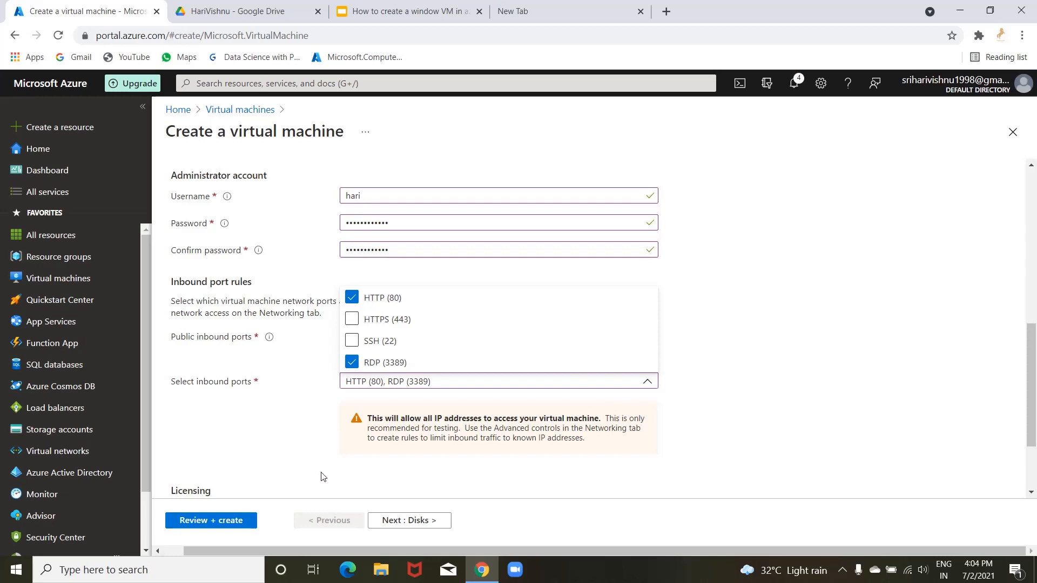
pyautogui.click(229, 521)
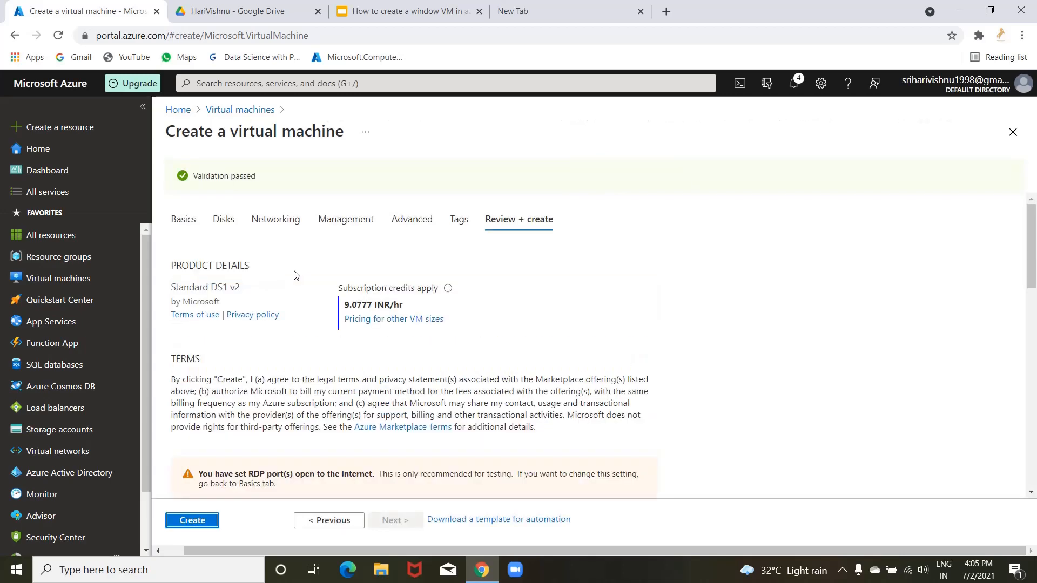
# - Submit the validated 'windows' VM configuration with Create
pyautogui.click(198, 520)
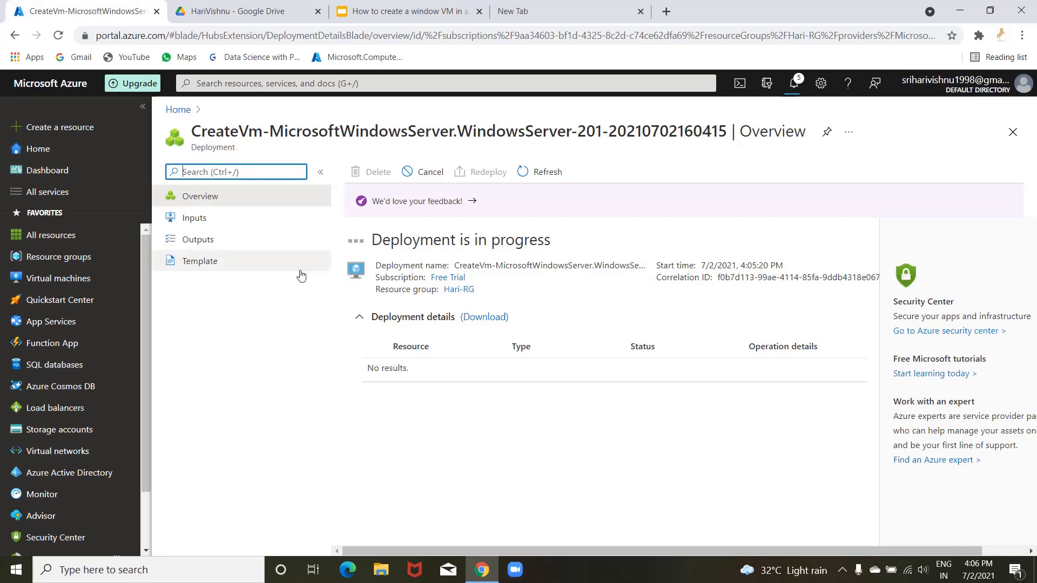
# - Check the notifications for the running deployment to Hari-RG
pyautogui.click(793, 86)
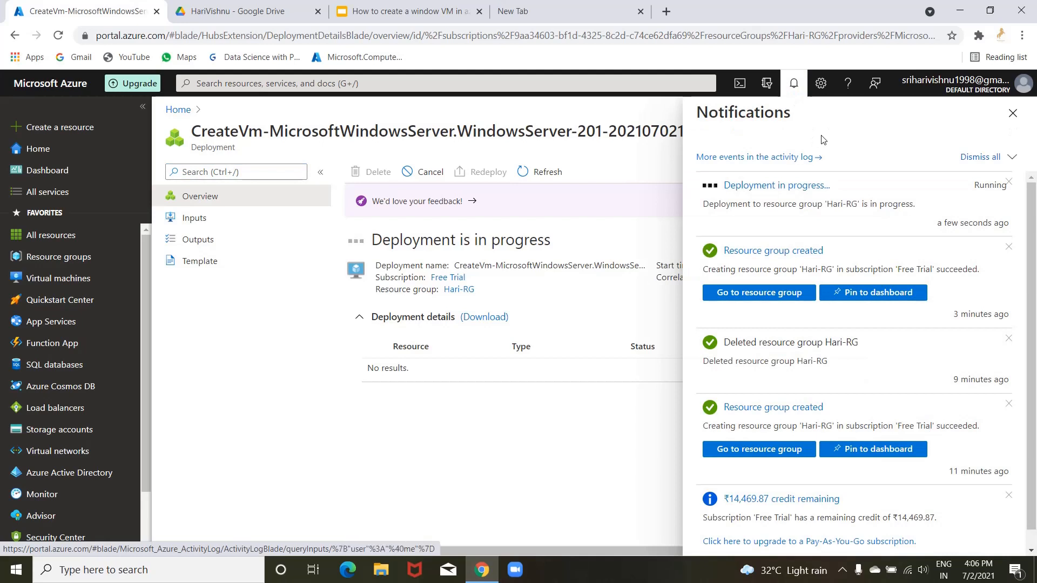
# - Dismiss the two resource group notices and the credit notice, then close Notifications
pyautogui.click(1008, 250)
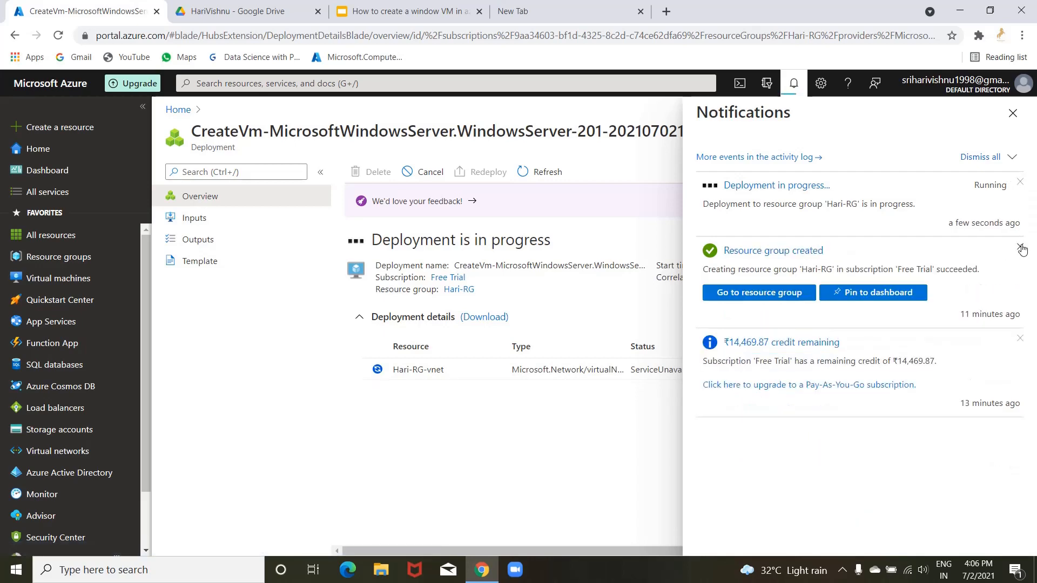
pyautogui.click(1022, 249)
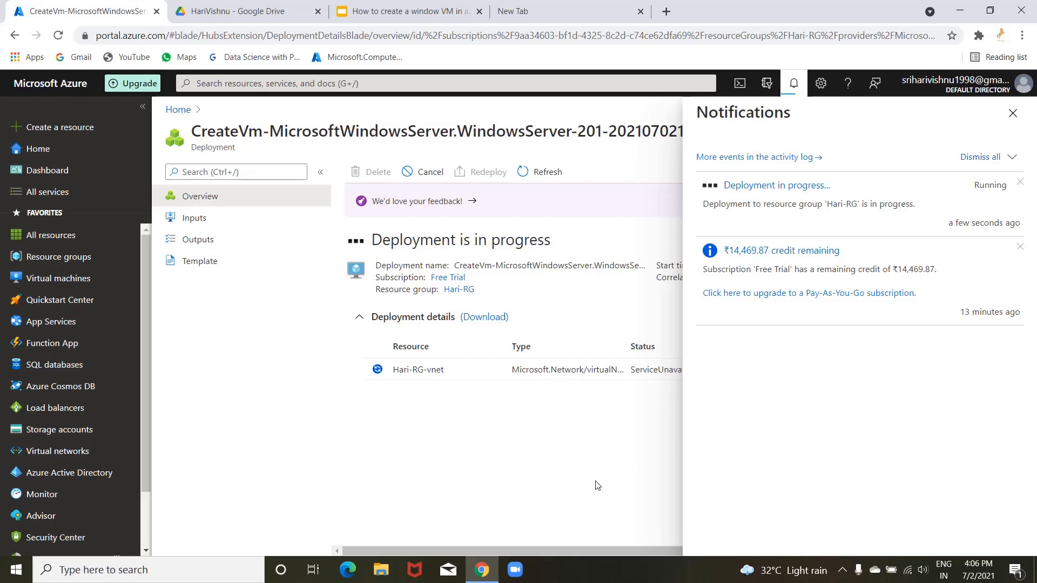
pyautogui.click(1020, 248)
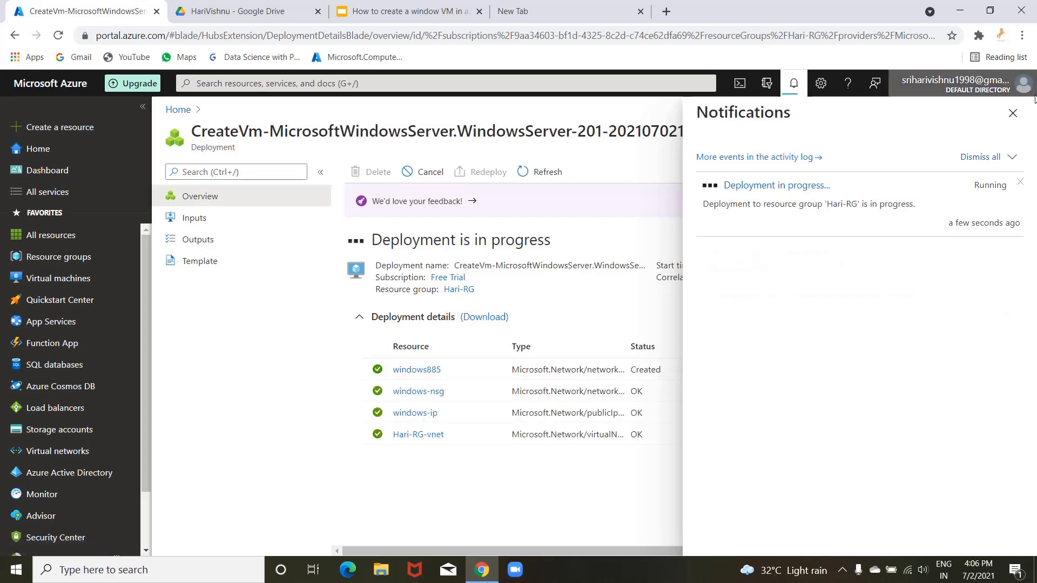
pyautogui.click(1012, 114)
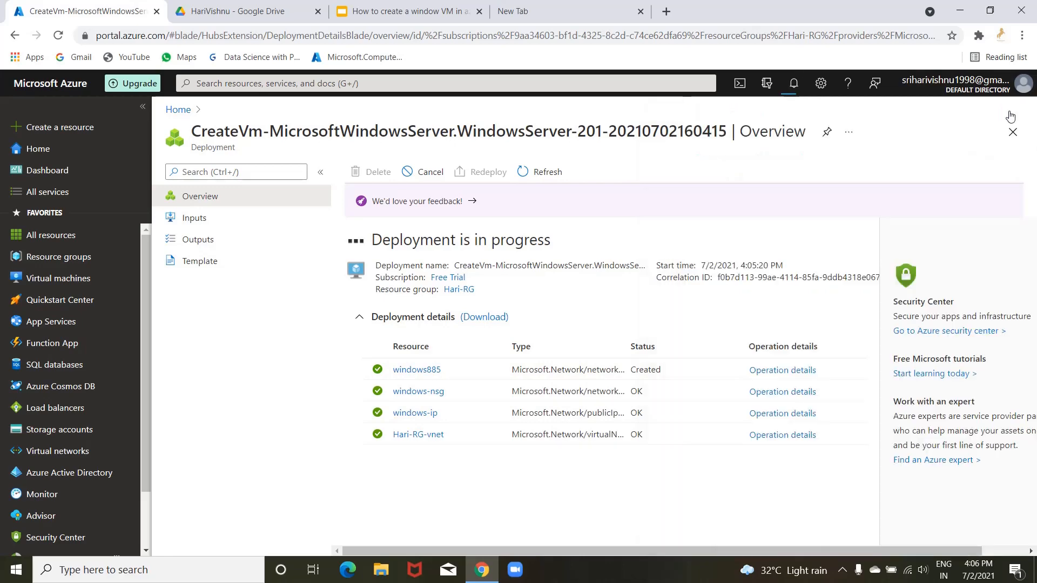
# - Open the feedback banner, then close the Provide feedback pane
pyautogui.click(858, 215)
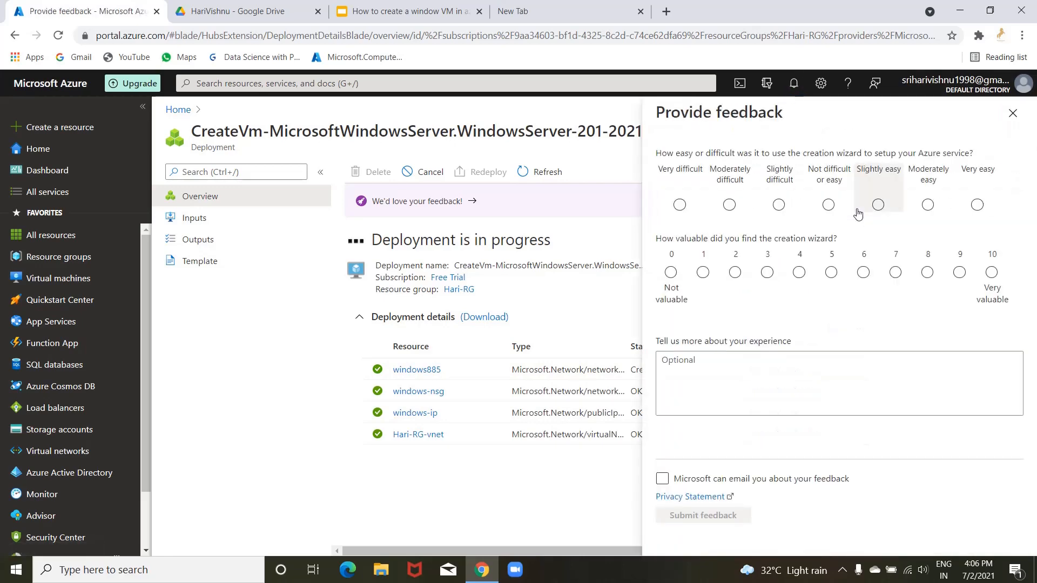
pyautogui.click(1013, 113)
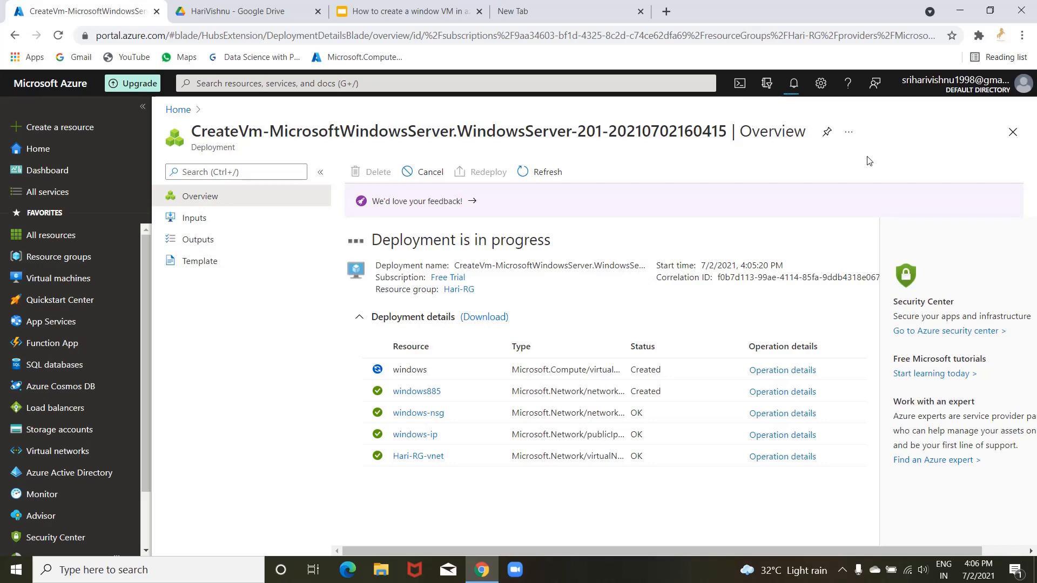
# - Remove the accidental bookmark, dismiss Deployment succeeded, and open the windows VM resource
pyautogui.hotkey('ctrl', 'd')
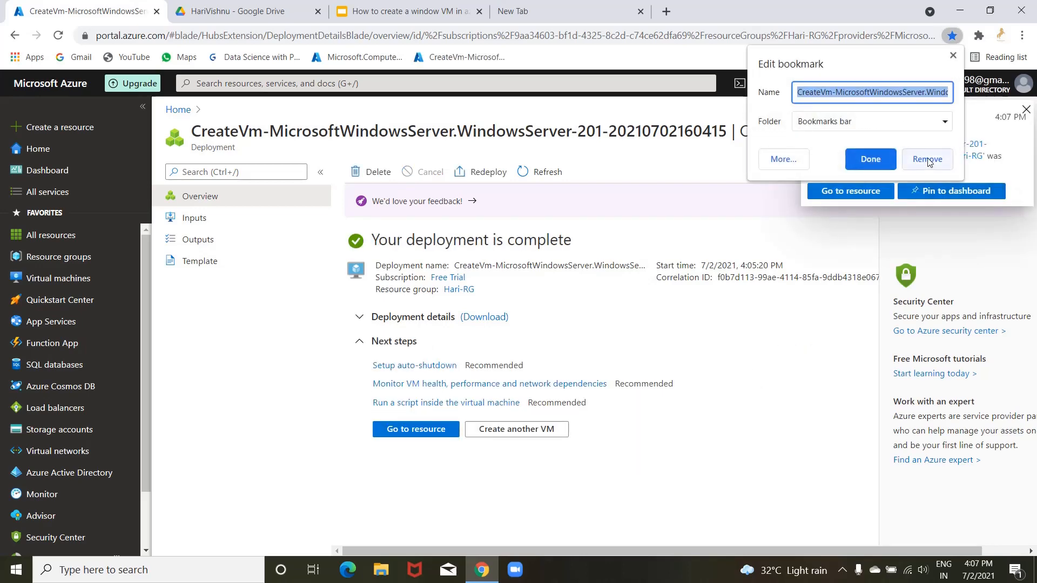
pyautogui.click(933, 157)
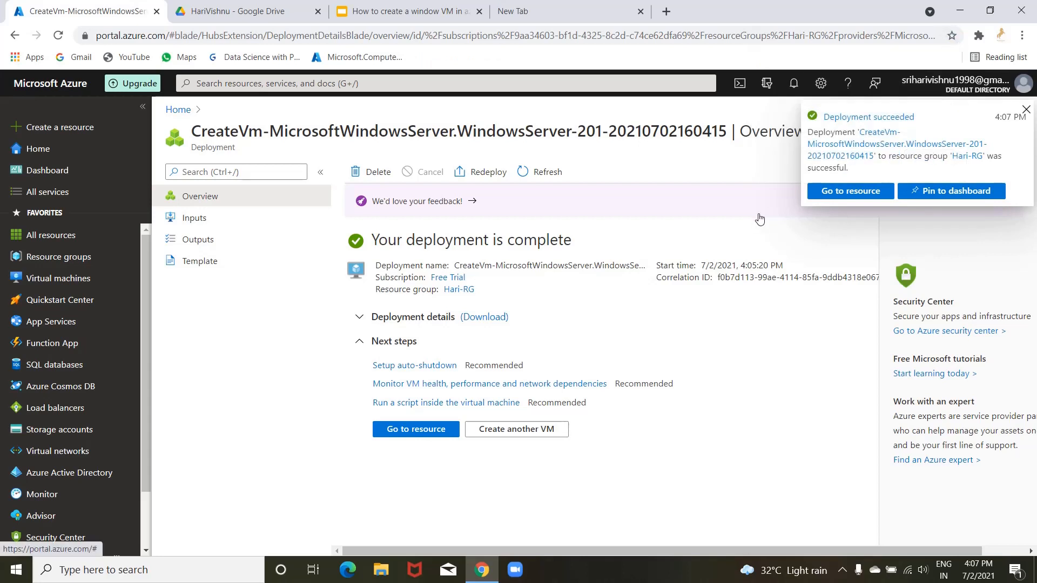
pyautogui.click(1025, 110)
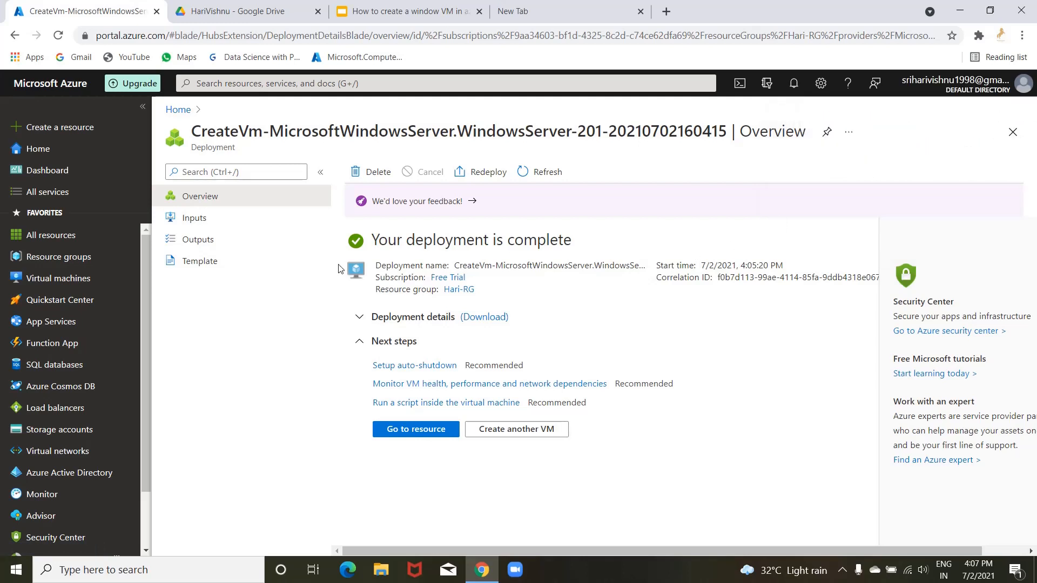
pyautogui.click(416, 432)
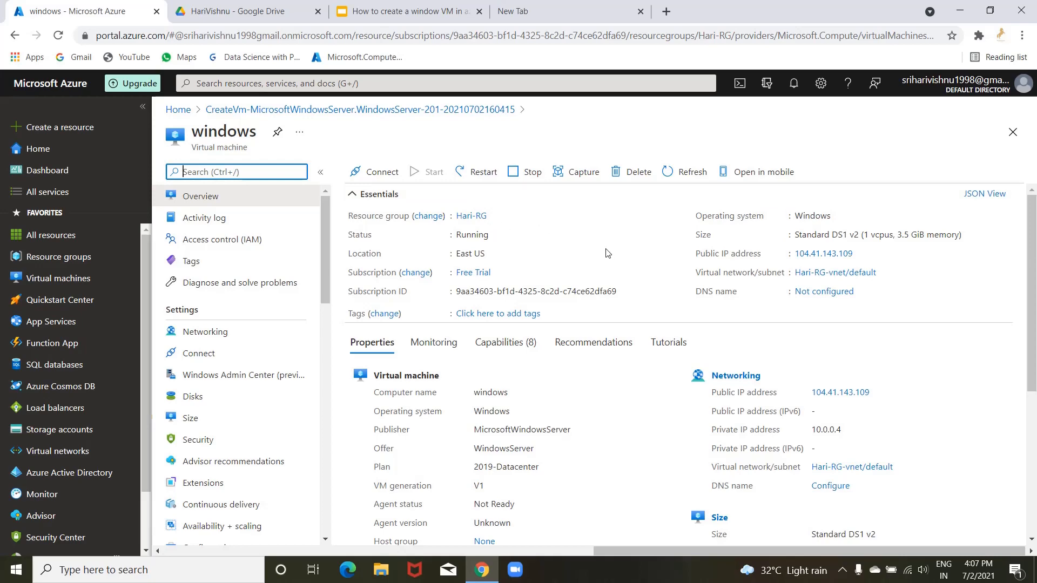
# - Switch to the tutorial deck and present the Thank you slide full screen
pyautogui.click(410, 11)
pyautogui.click(853, 87)
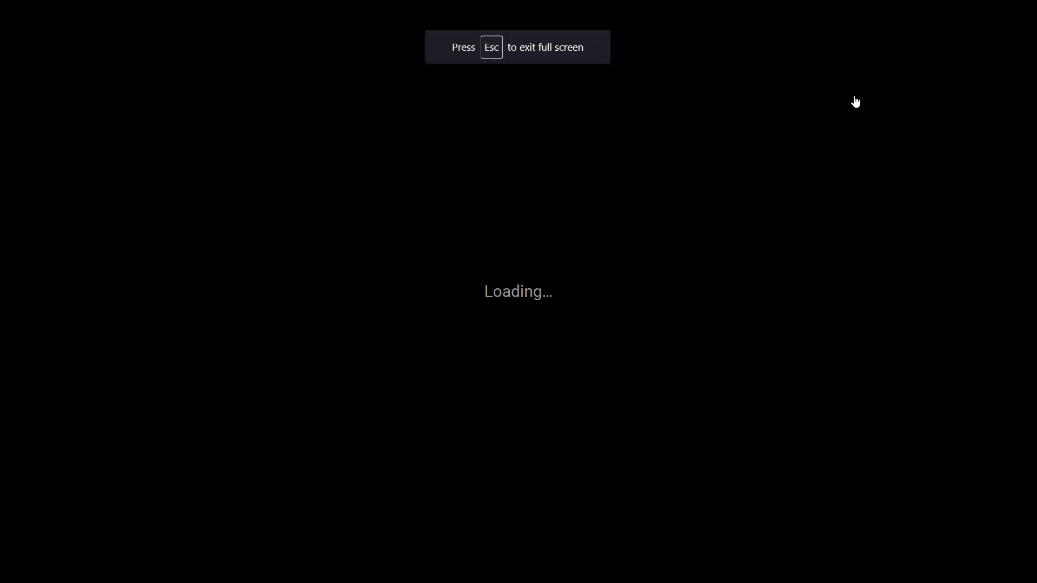